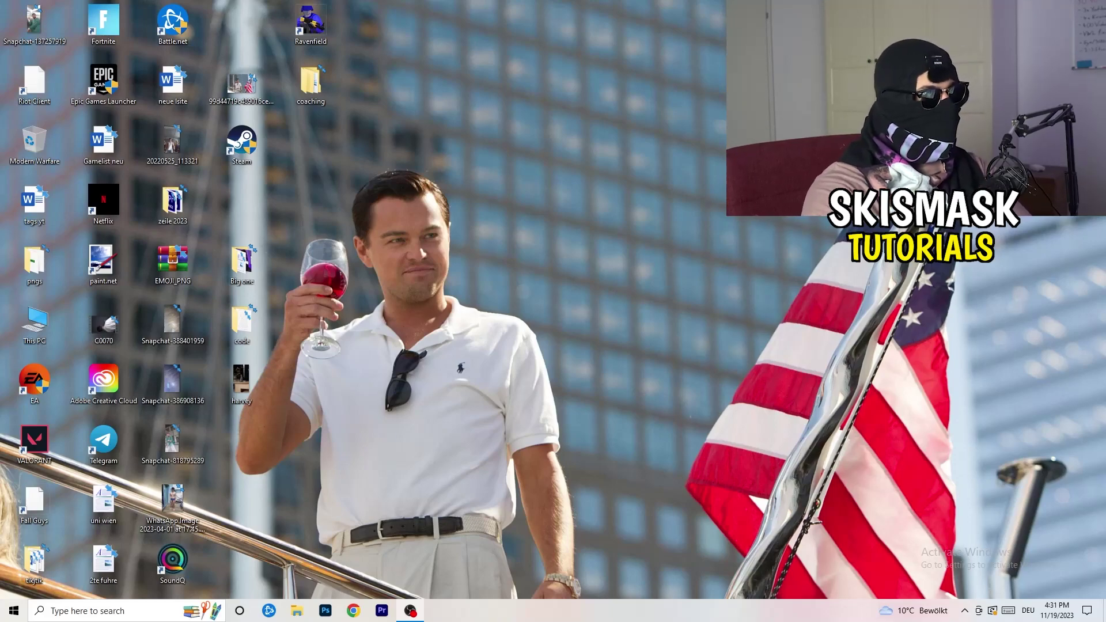
Step: Launch NVIDIA Control Panel from the desktop right-click menu
right_click(595, 205)
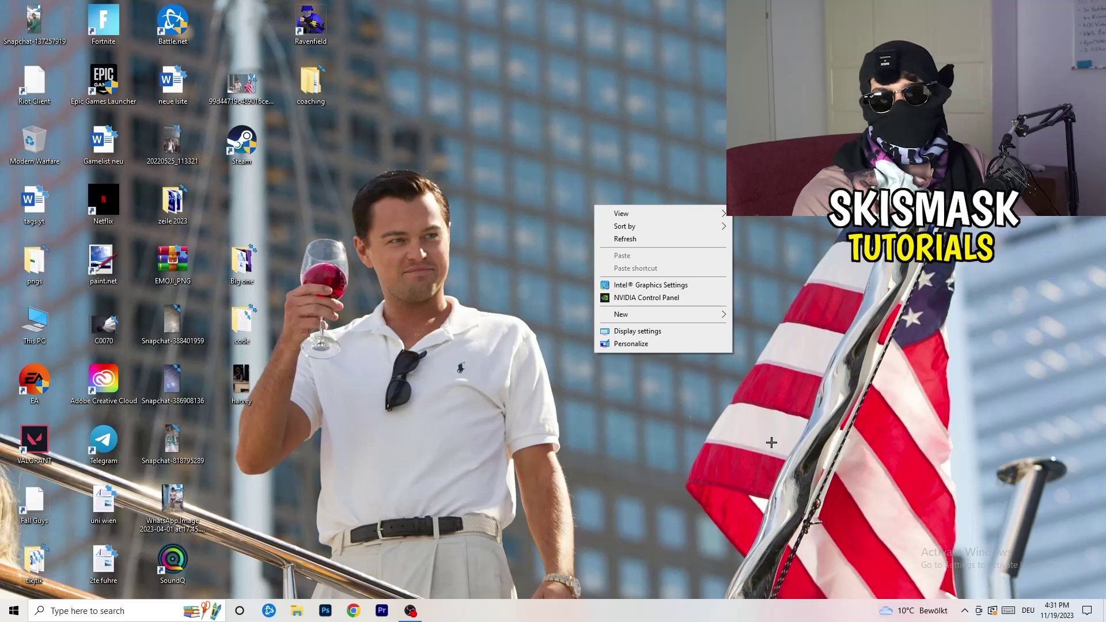
click(647, 298)
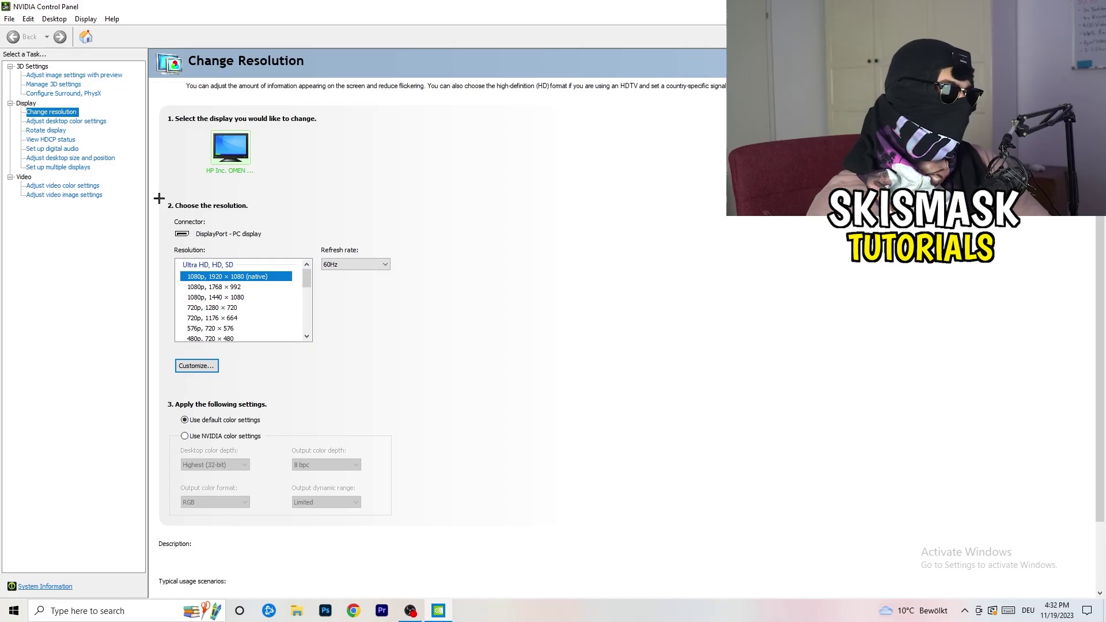
Step: Start a new custom resolution with 1440 horizontal pixels and 1040 vertical lines
click(196, 366)
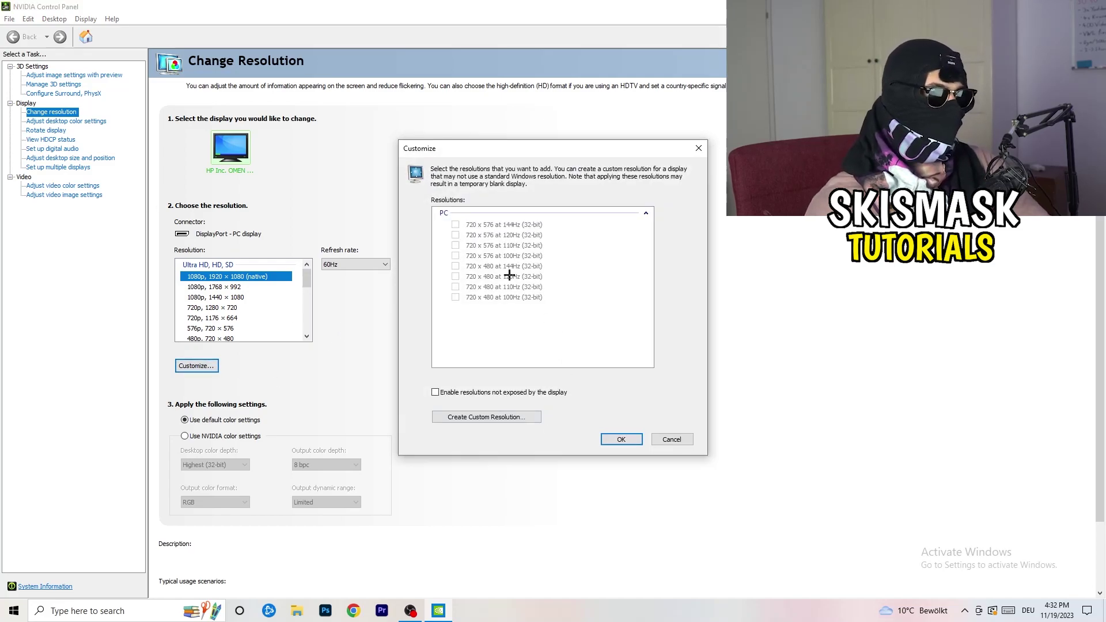
click(507, 416)
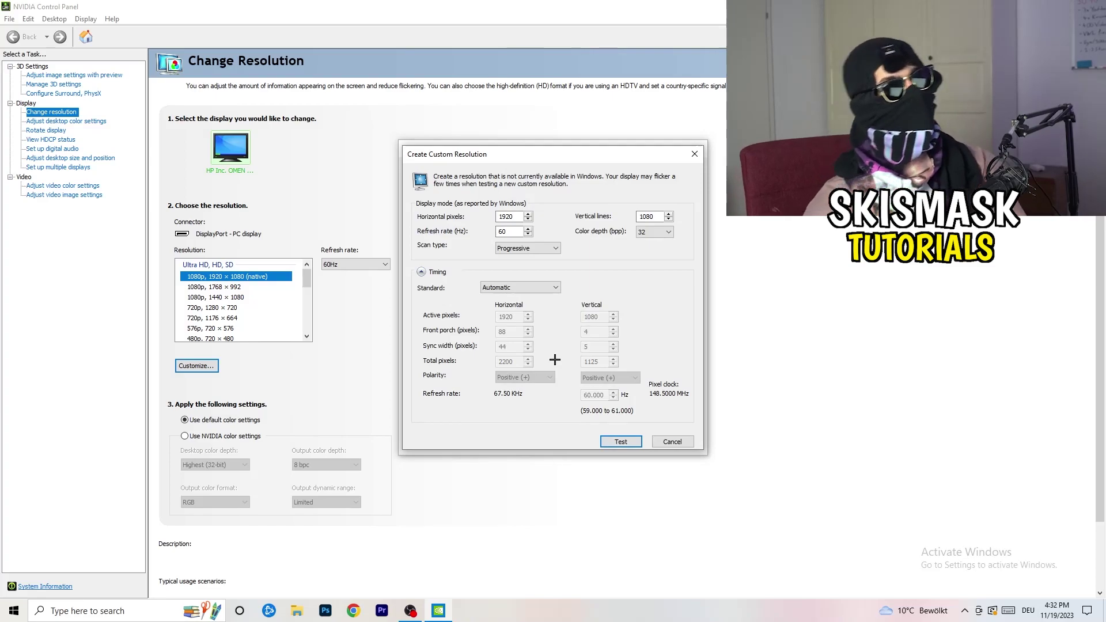
drag(517, 218, 482, 214)
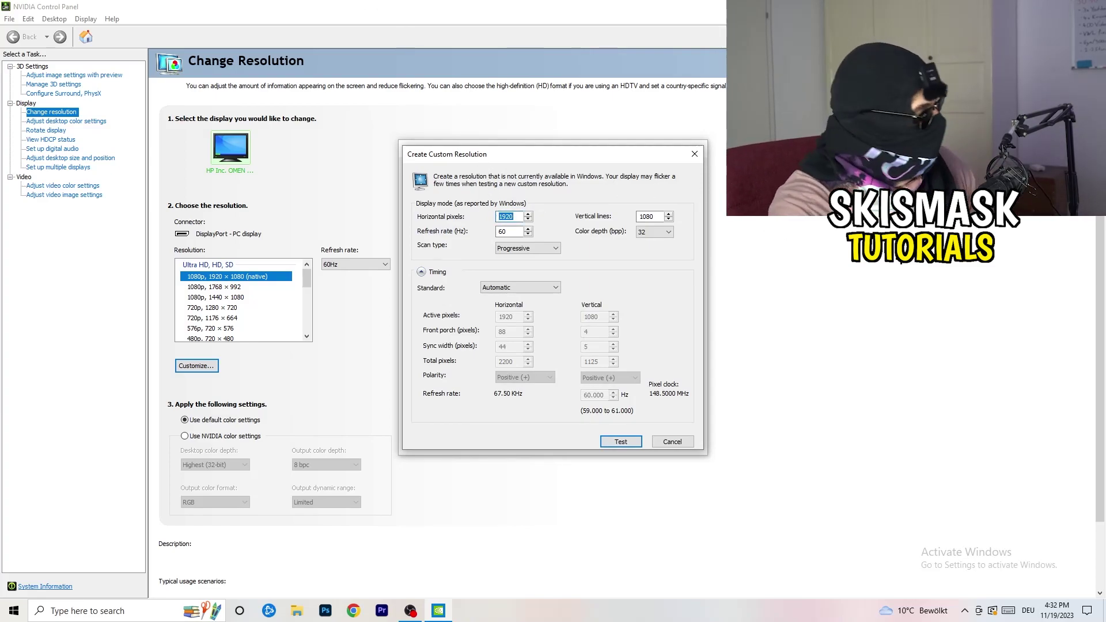
text(1140)
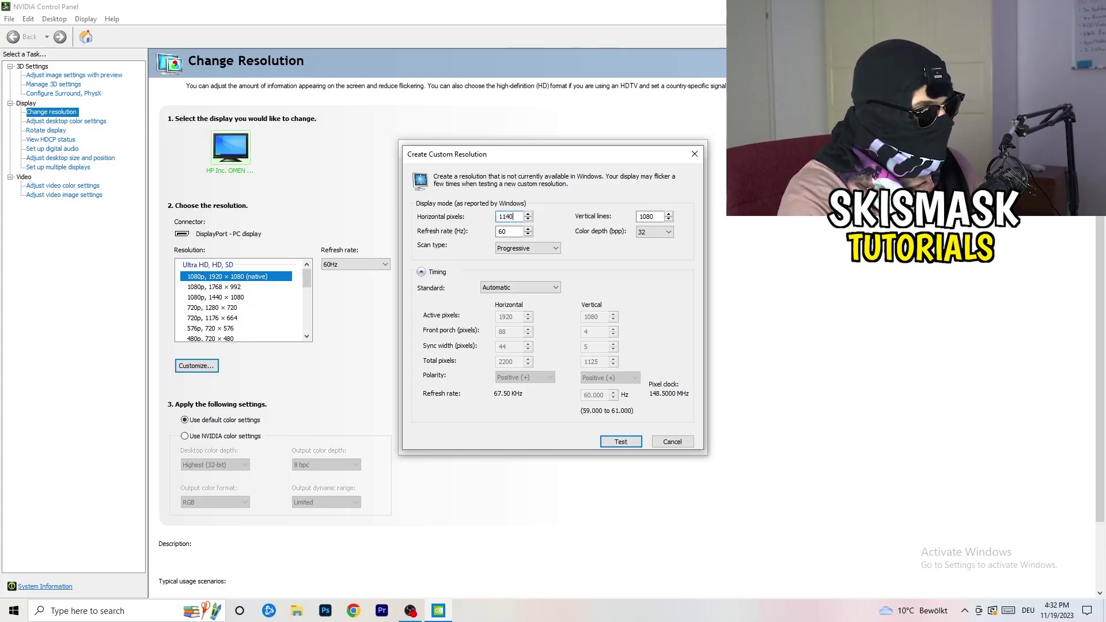
key(BackSpace)
key(BackSpace)
key(BackSpace)
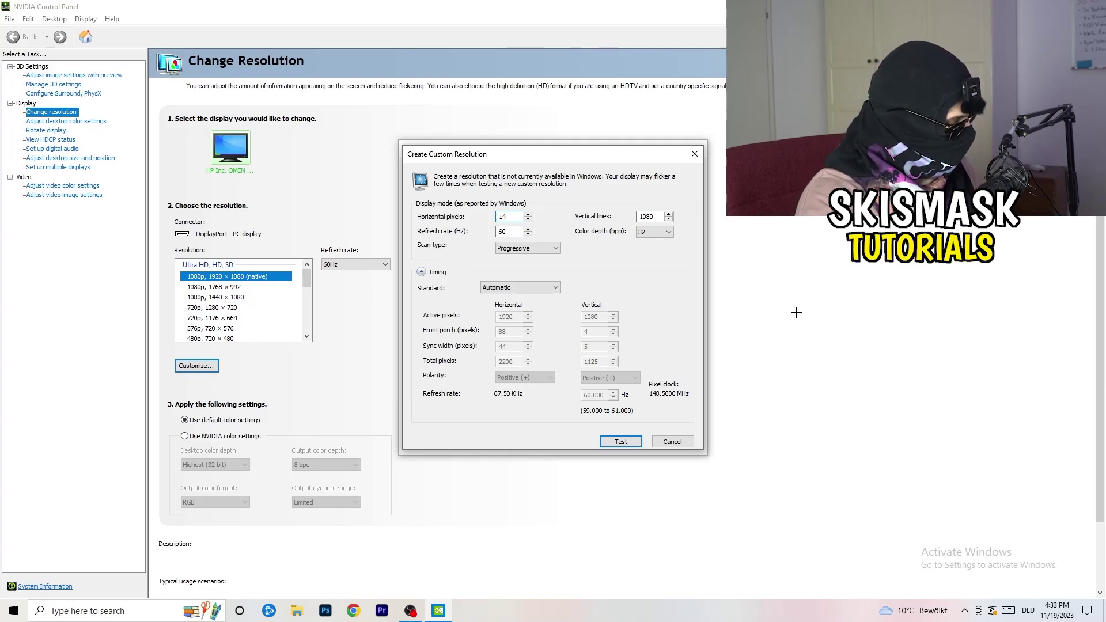
text(440)
double_click(647, 216)
text(10)
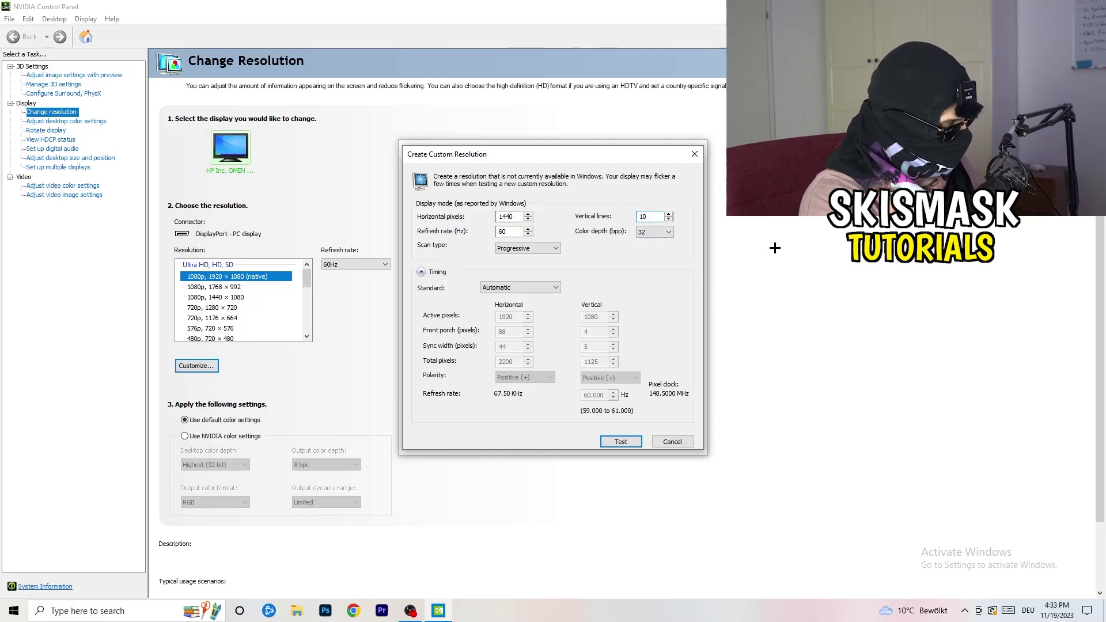
text(40)
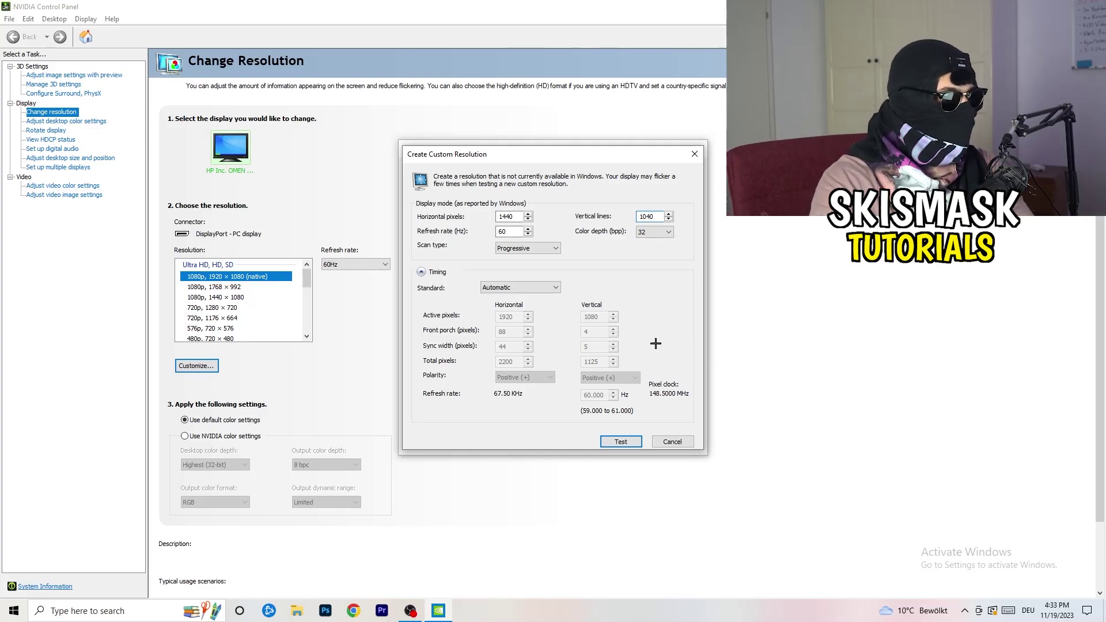
Step: Keep Progressive scan, set timing to CVT reduced blank, and close both customization windows
click(526, 248)
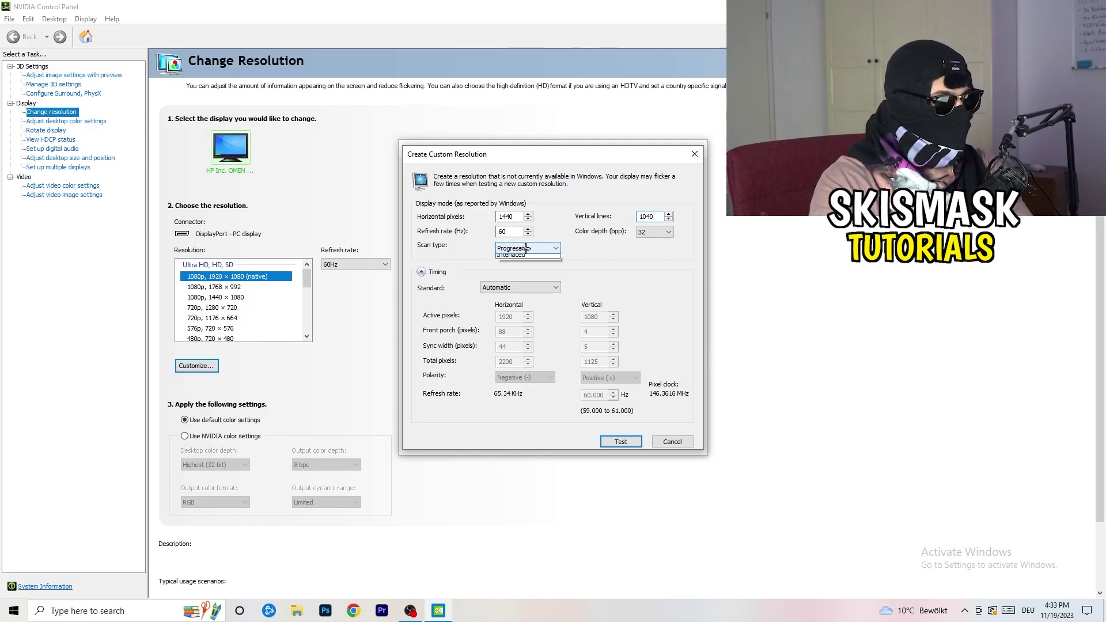
click(601, 248)
click(535, 288)
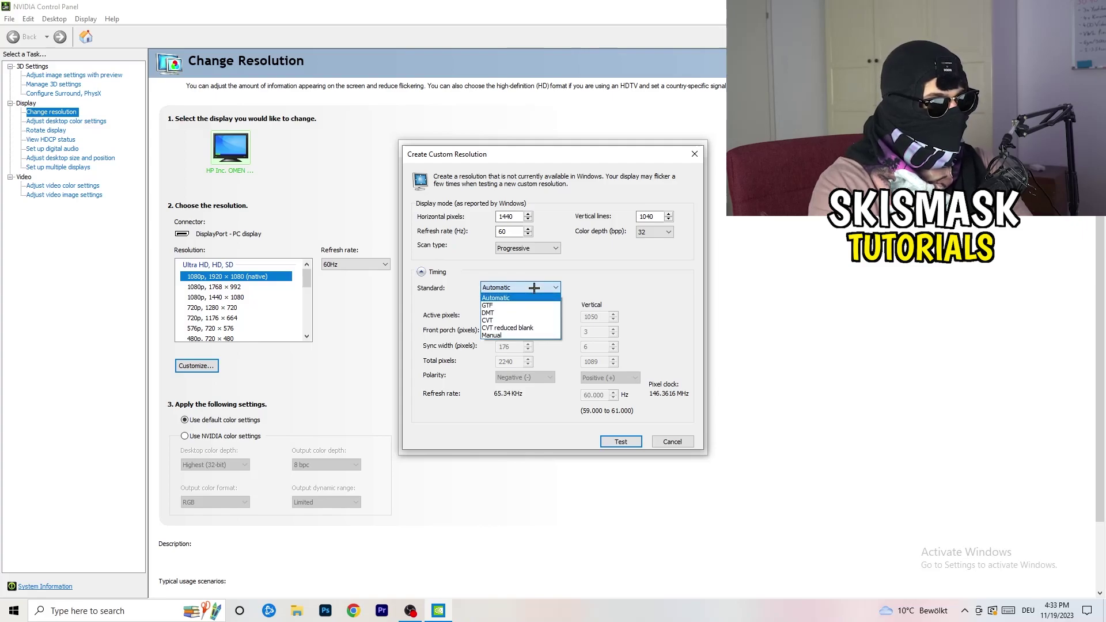
click(608, 295)
click(516, 290)
click(646, 287)
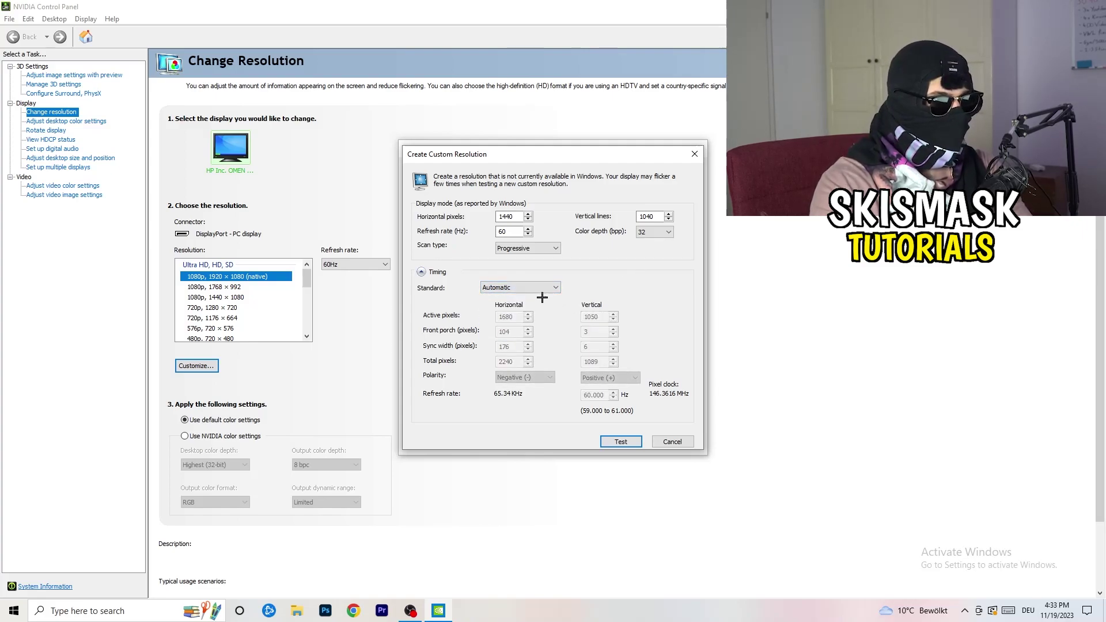
click(518, 288)
click(522, 335)
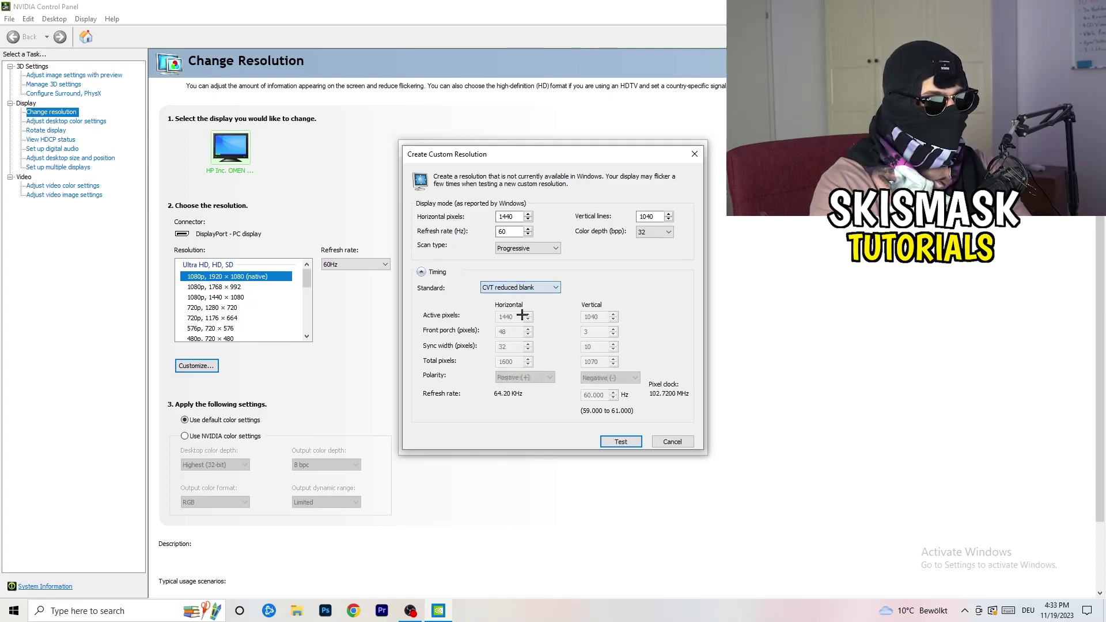
click(698, 151)
click(699, 149)
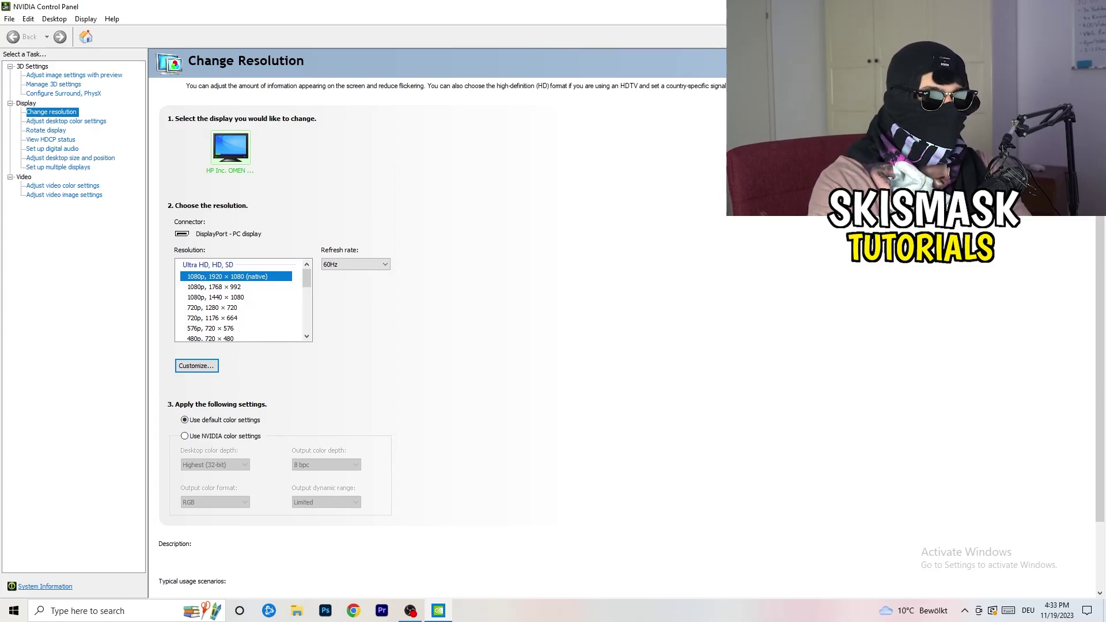
Step: Close NVIDIA Control Panel with Alt+F4 and launch Windows Settings from Start
key(alt+F4)
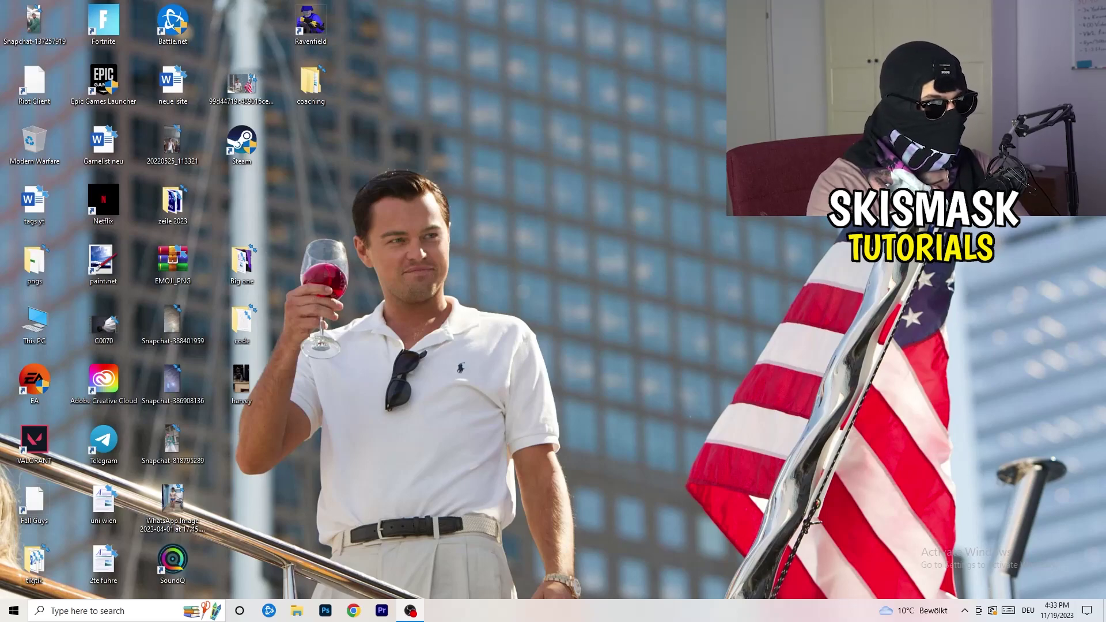
click(14, 611)
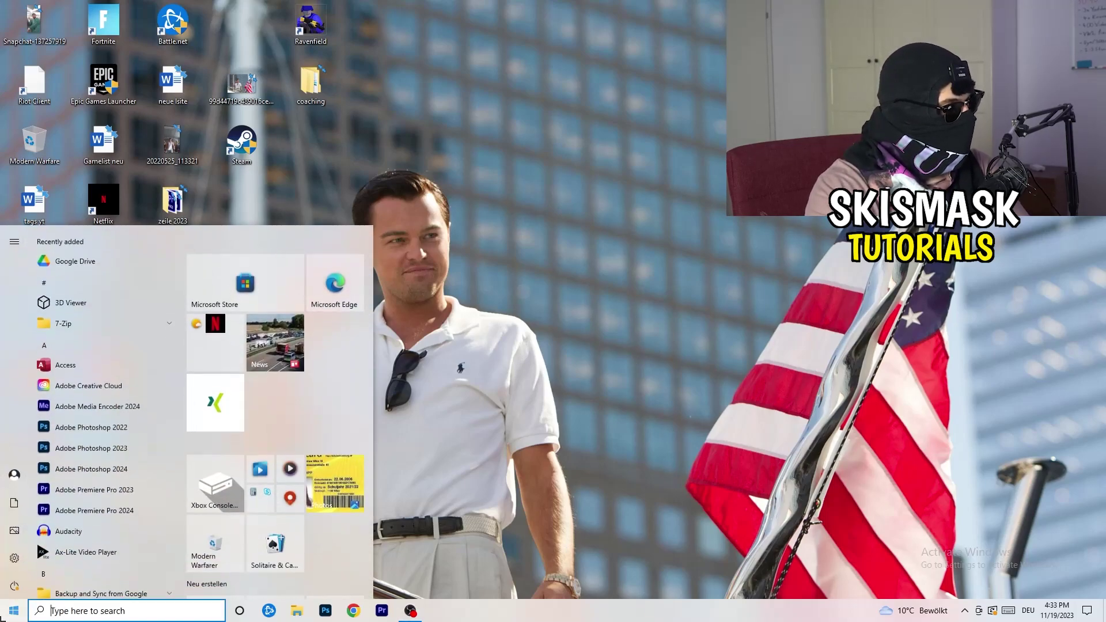
click(15, 558)
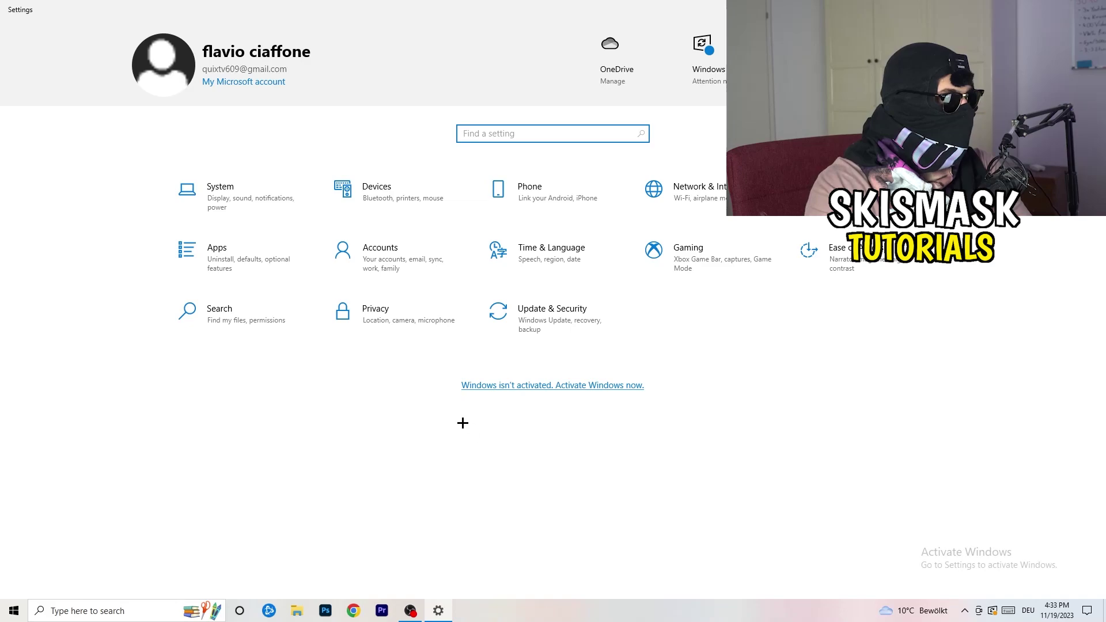
click(245, 213)
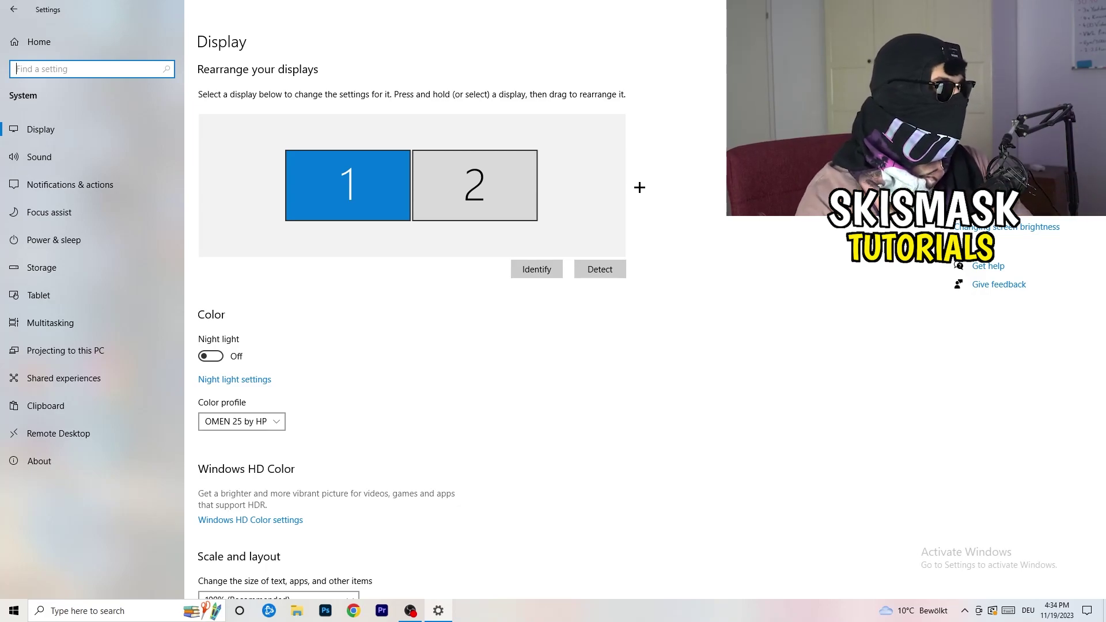
scroll(369, 284, down, 5)
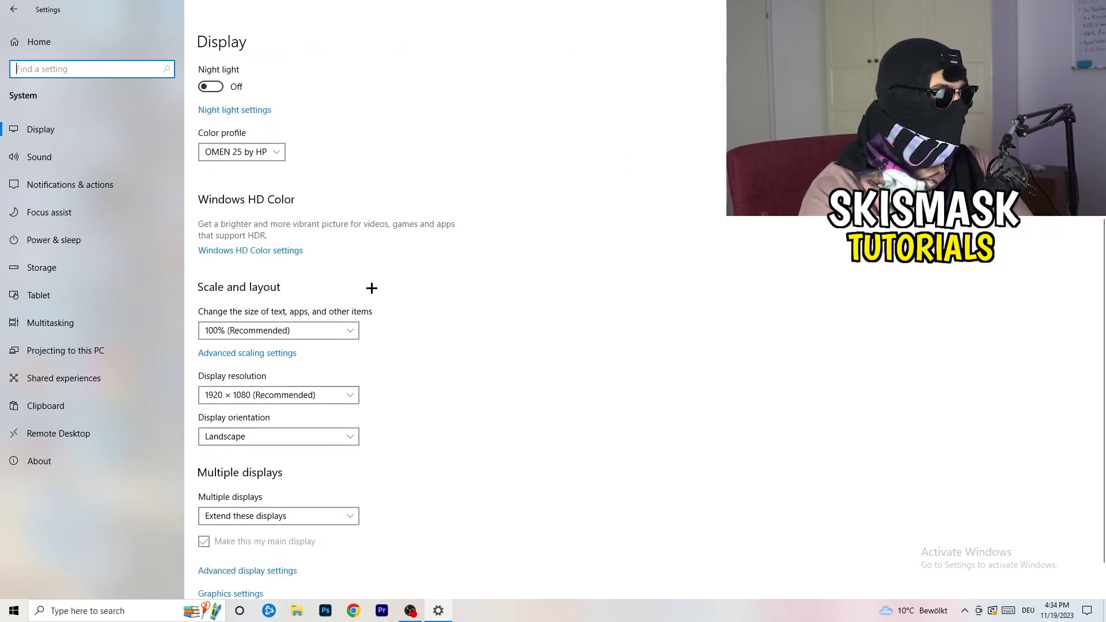
click(269, 151)
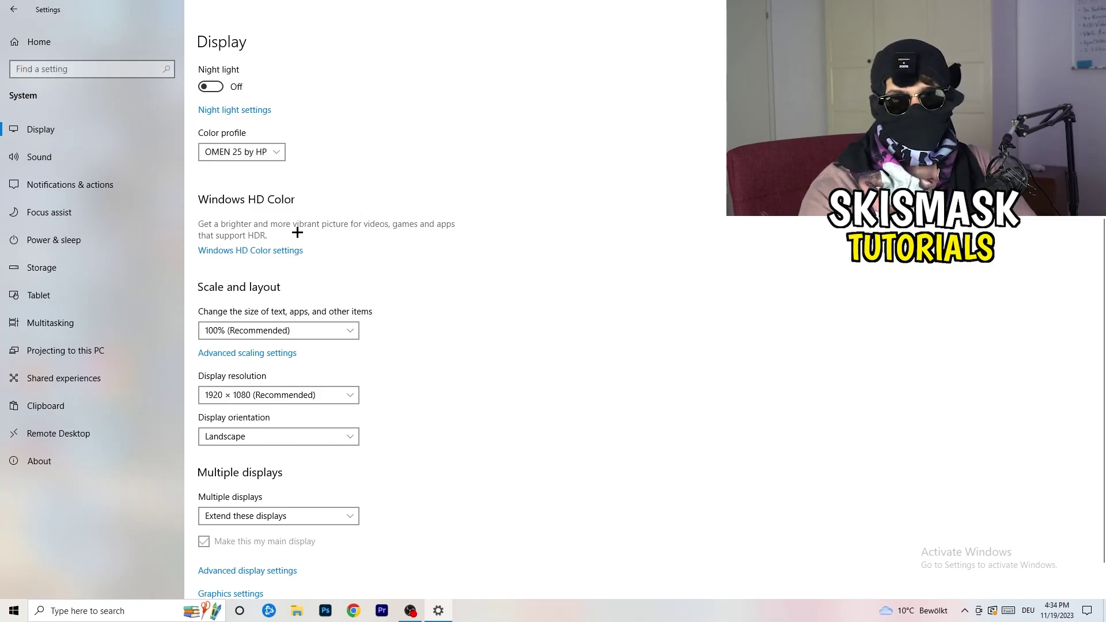
scroll(230, 255, down, 1)
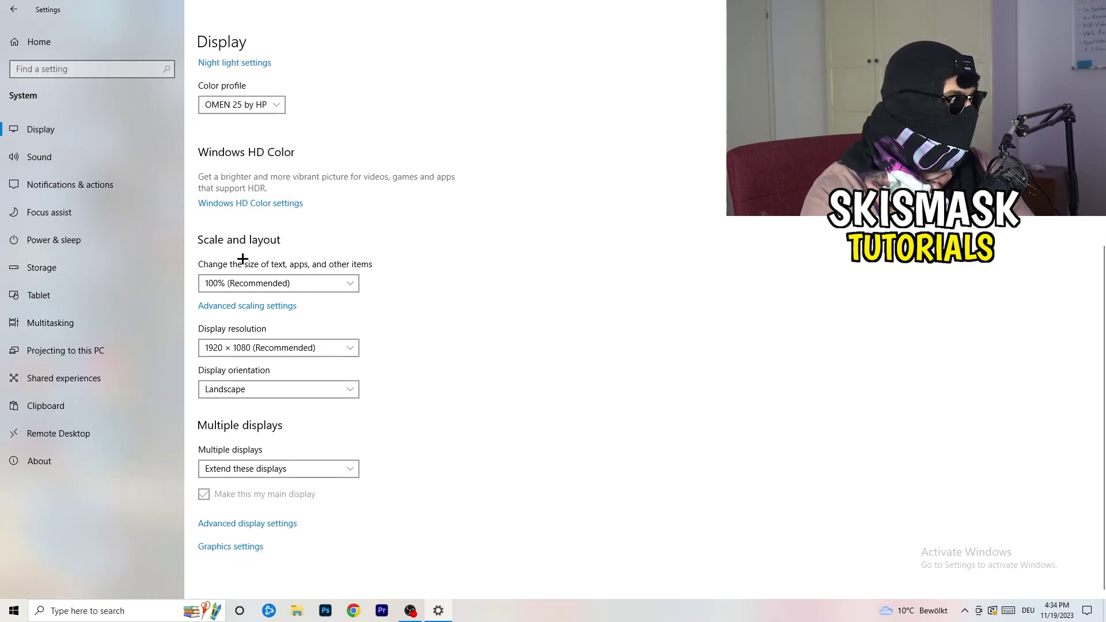
click(341, 283)
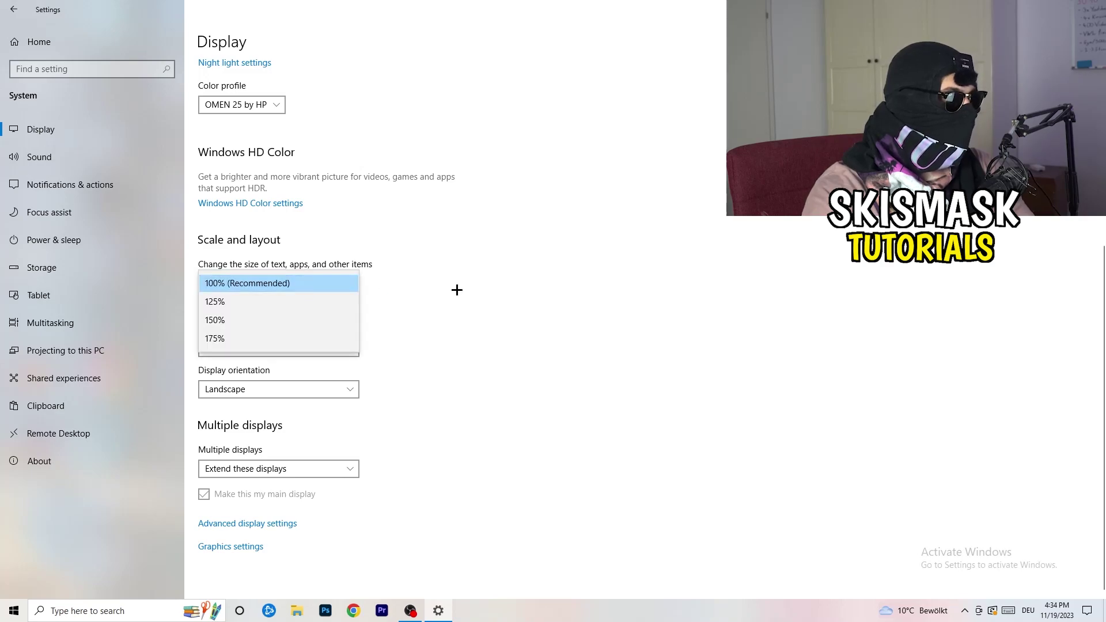
click(542, 271)
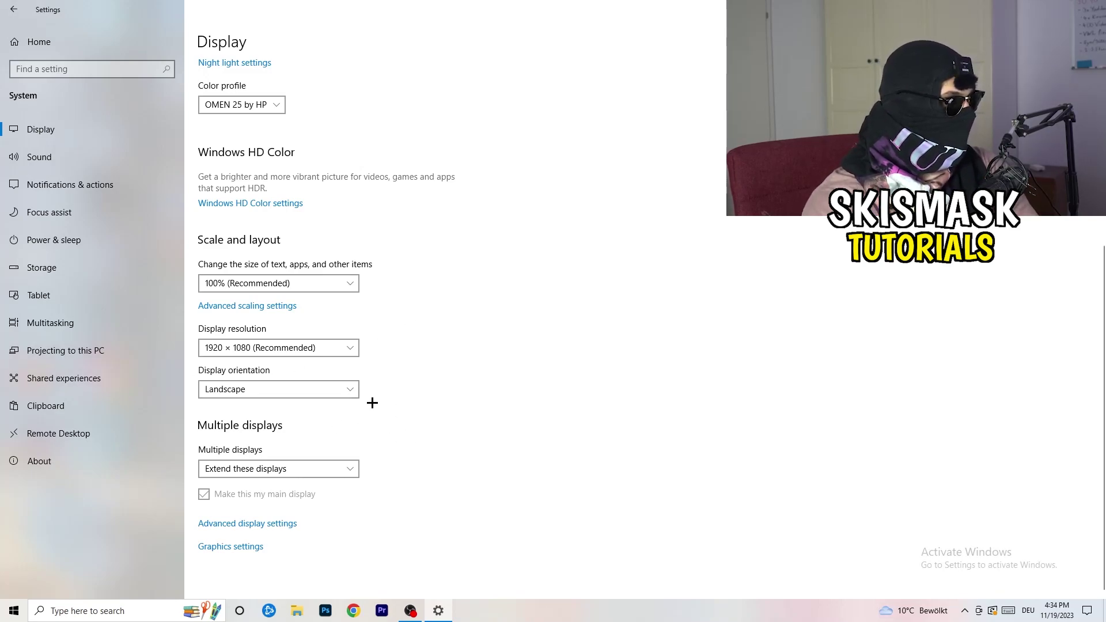
Step: Return to the Settings home page and go into Gaming settings
click(14, 9)
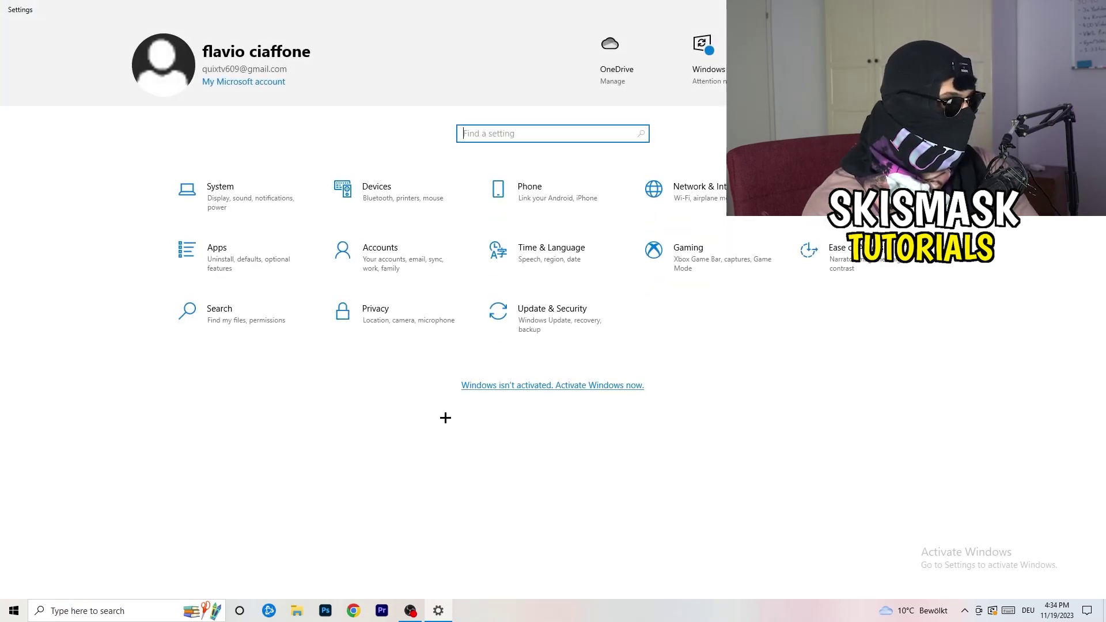
click(736, 276)
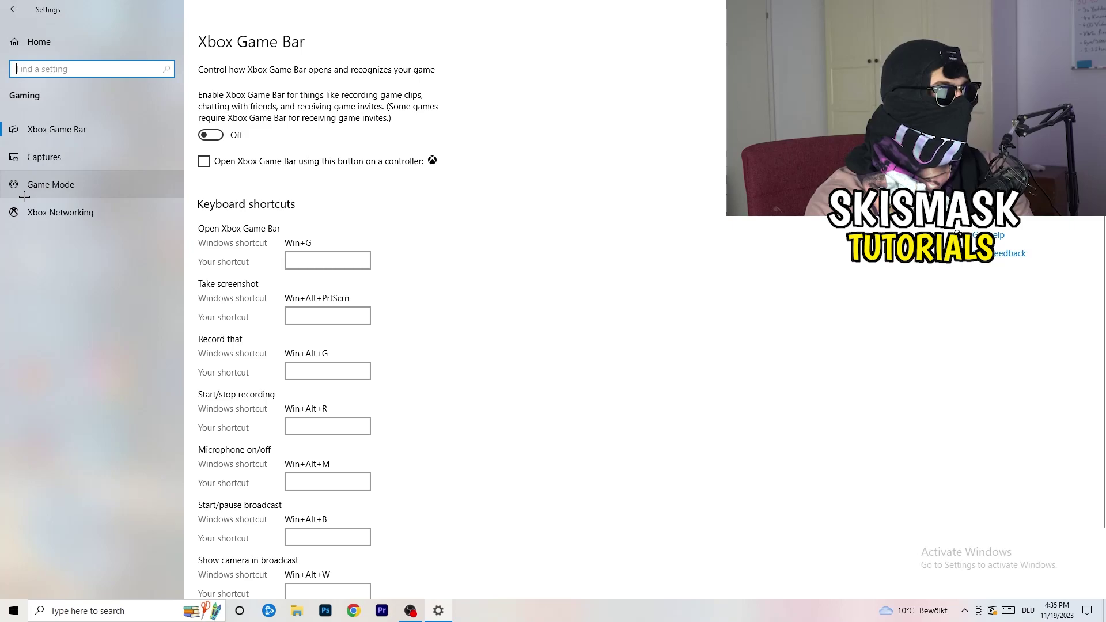
click(52, 184)
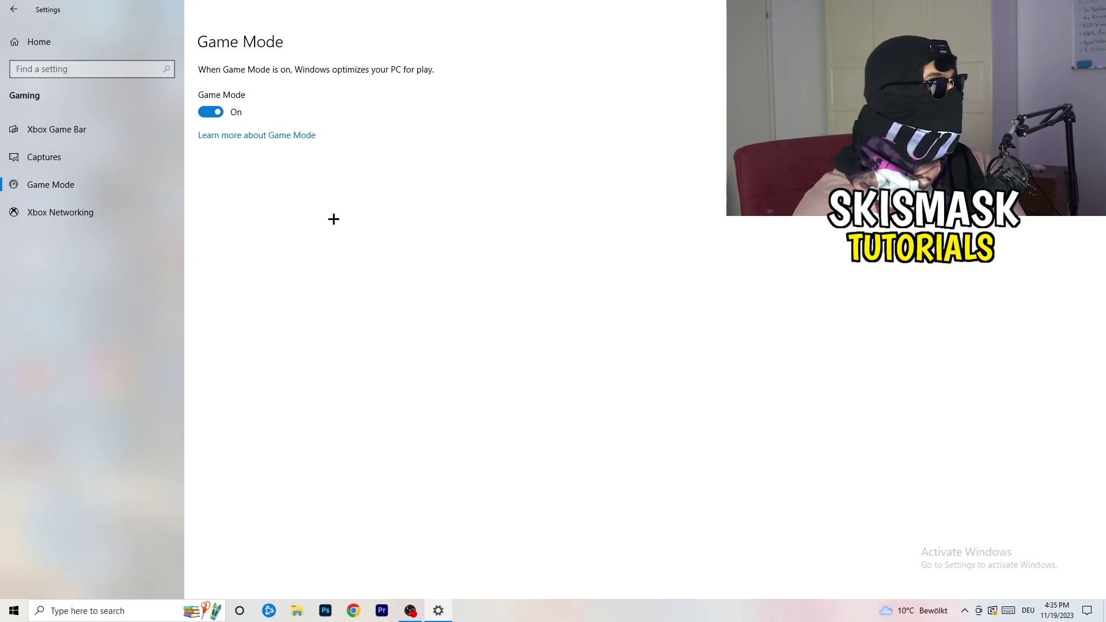
Step: Close Settings, move the Steam shortcut to open desktop space, and bring up its Properties
key(alt+F4)
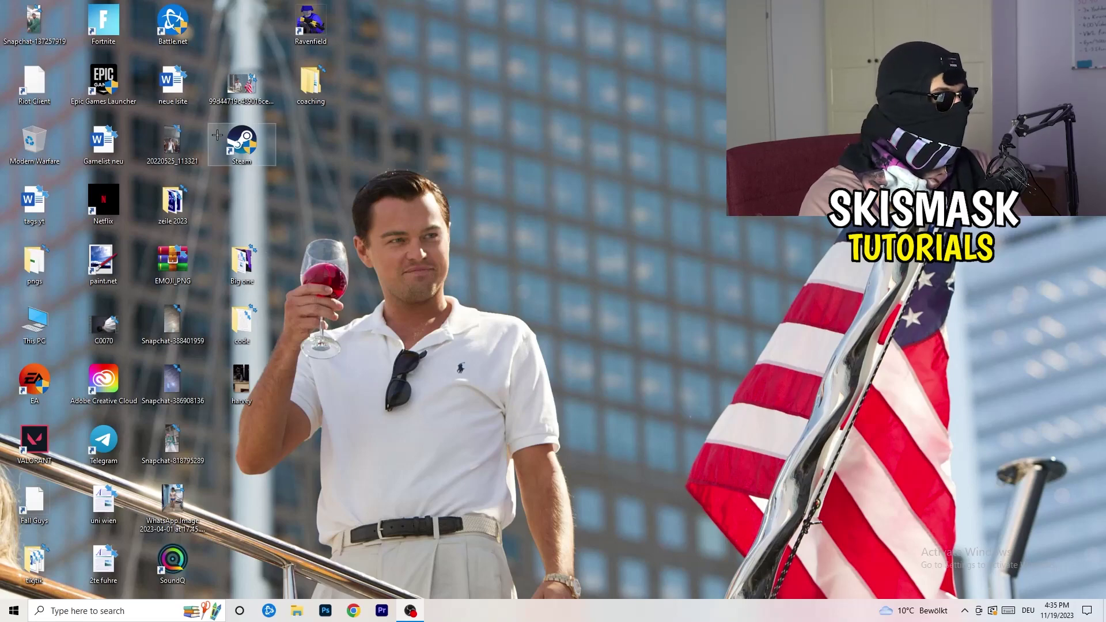
drag(242, 144, 586, 236)
right_click(591, 200)
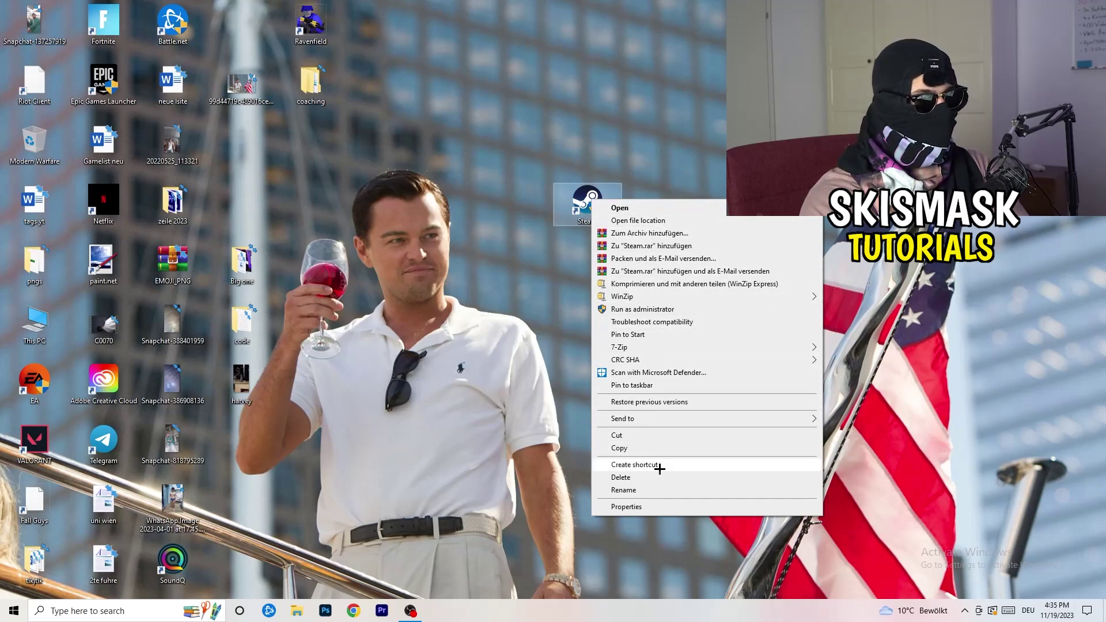
click(666, 507)
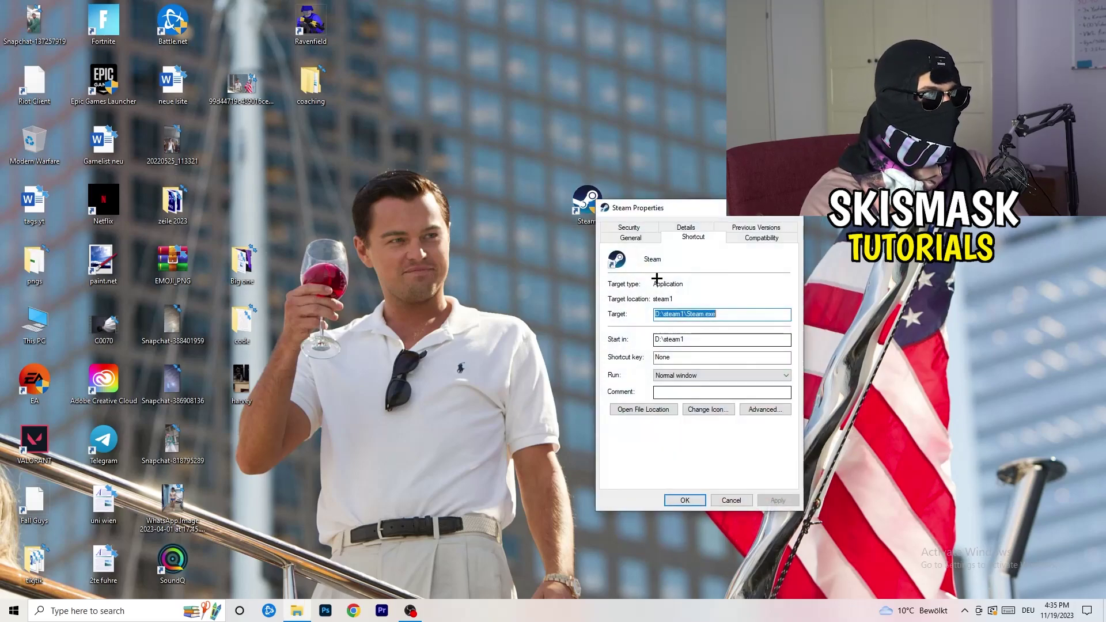
drag(644, 203, 472, 108)
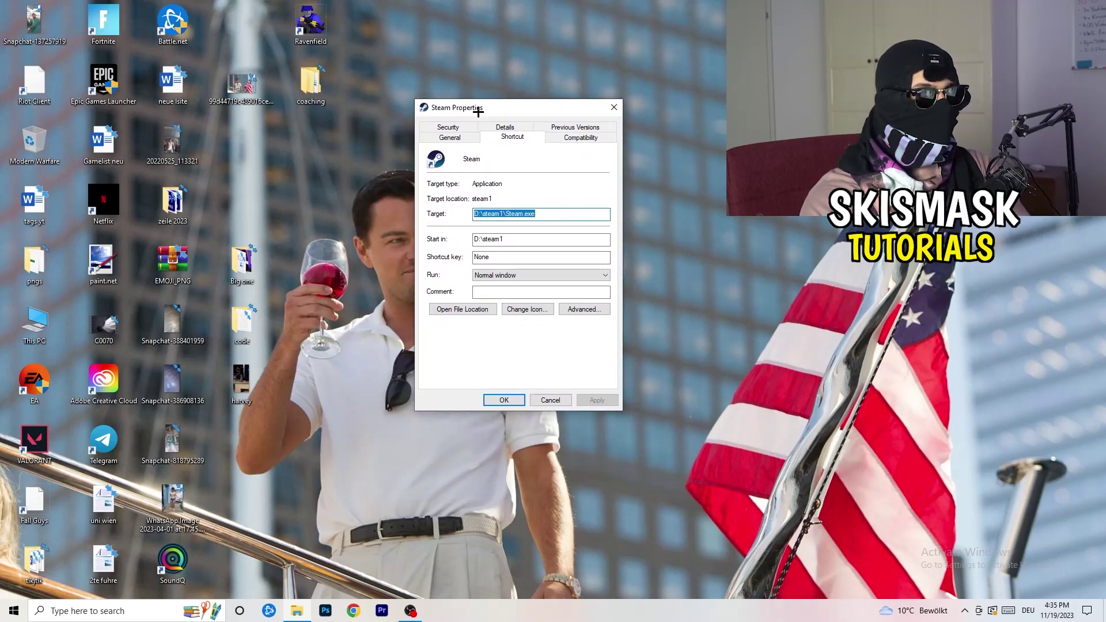
Step: Set Steam to Windows 8 compatibility mode with Run as administrator and save
click(593, 140)
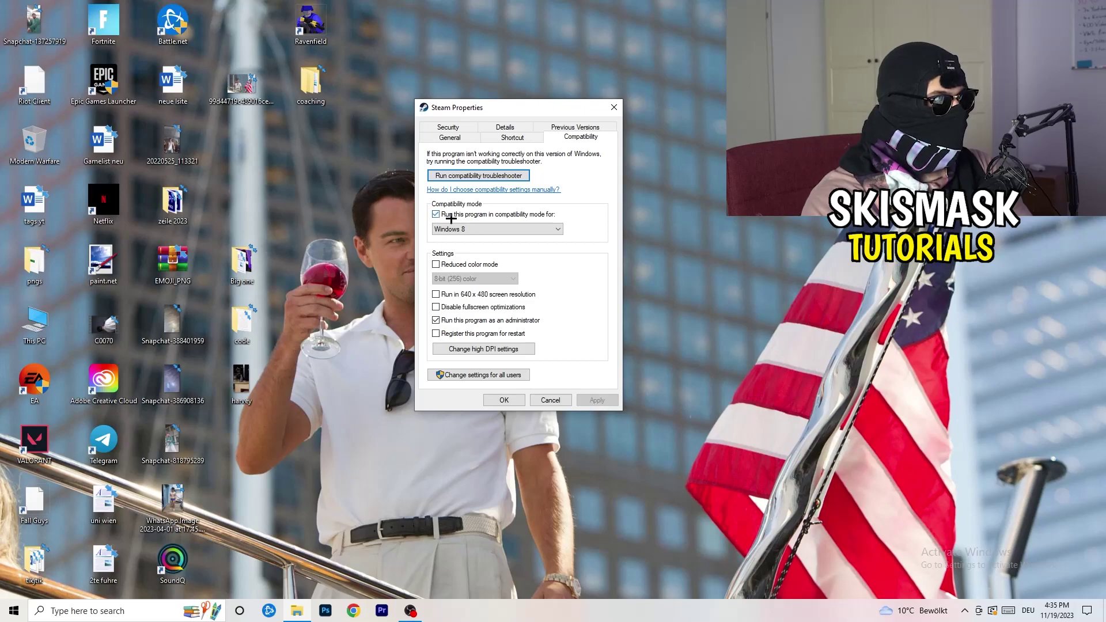
click(522, 229)
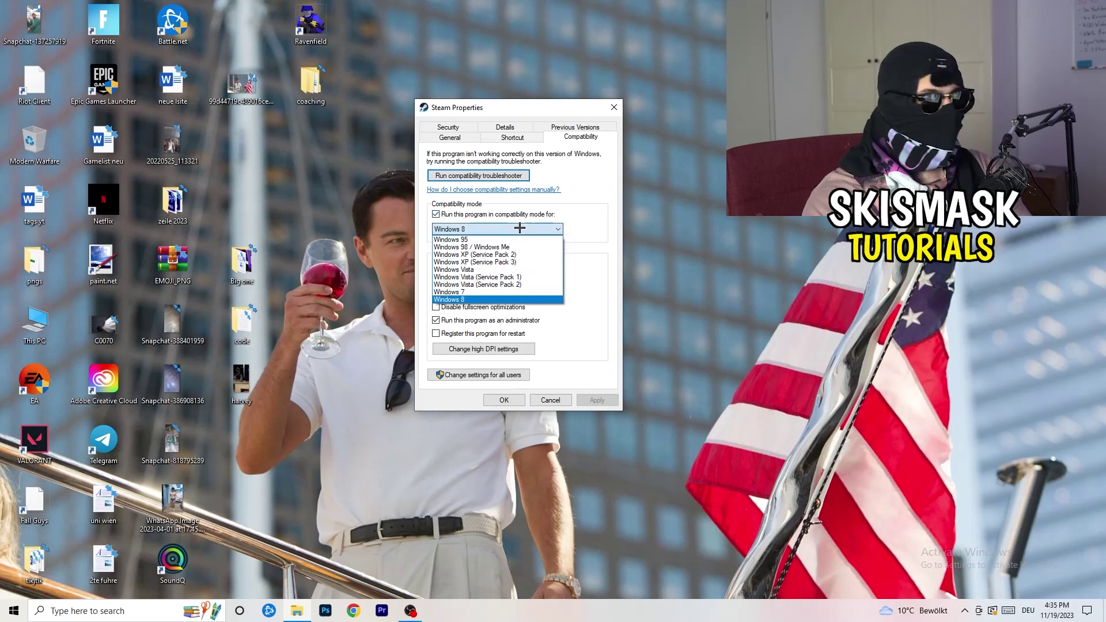
click(614, 220)
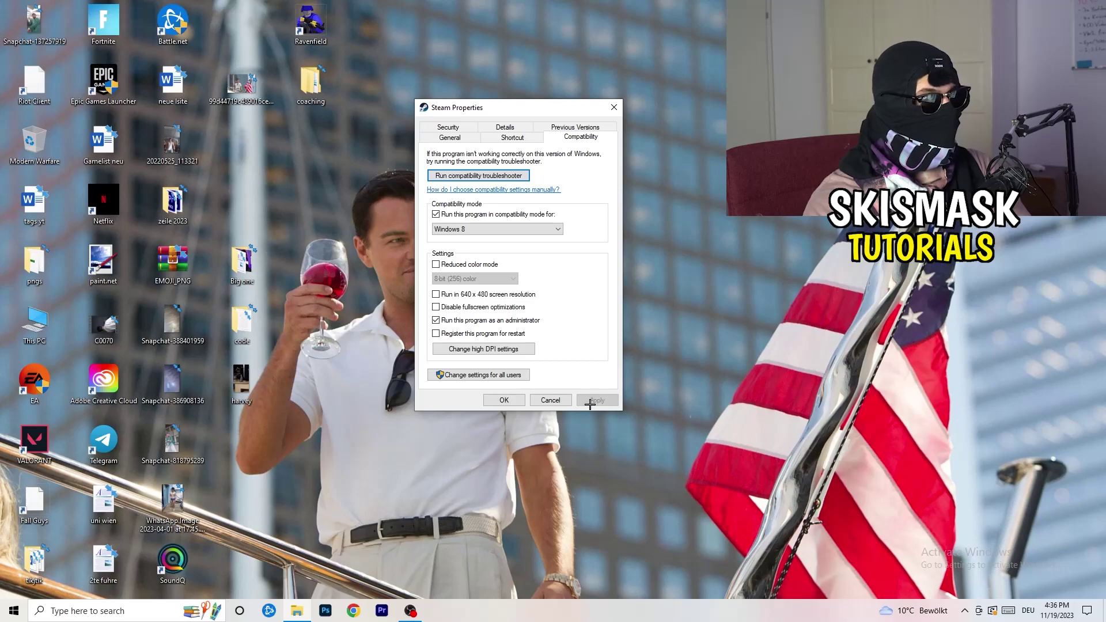
click(504, 400)
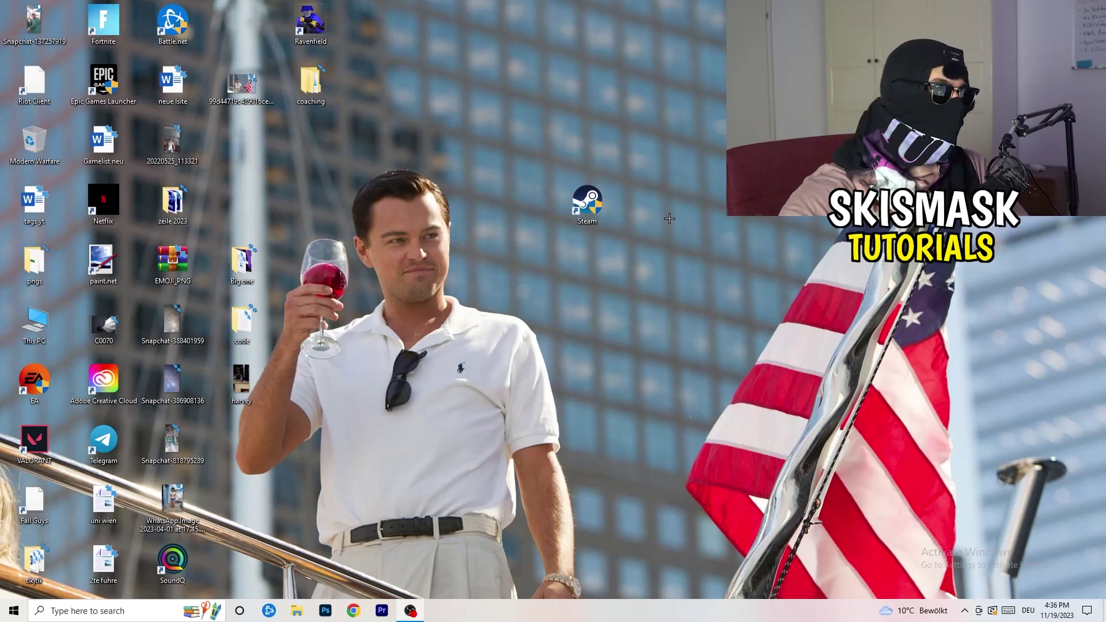
Step: Recheck Steam's Windows 8 compatibility settings, then return the Steam shortcut to its original slot
drag(602, 216, 533, 216)
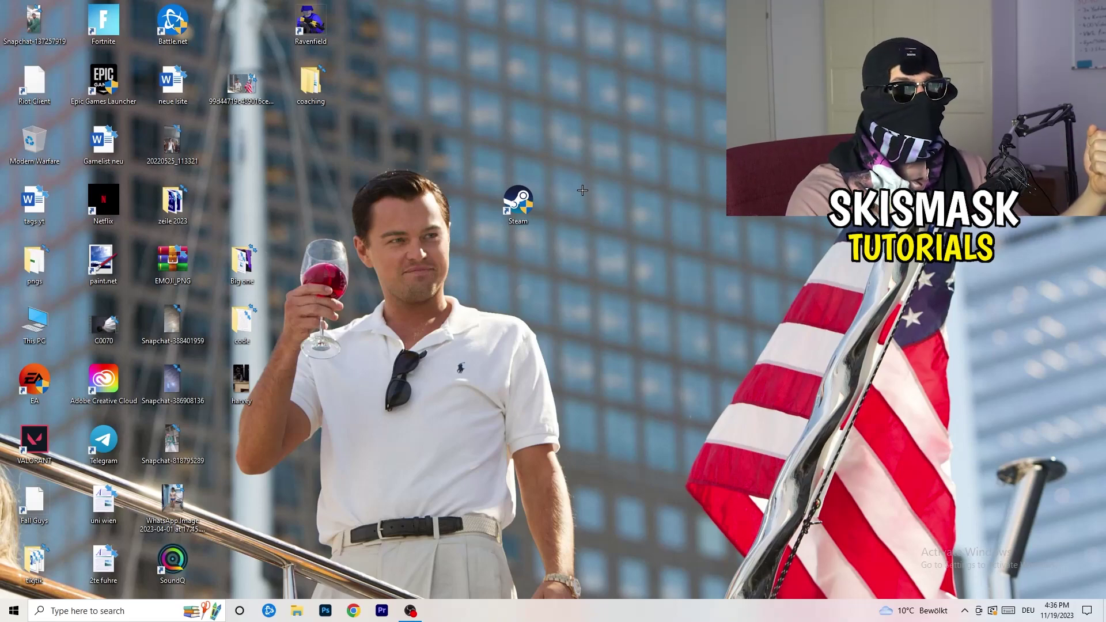
drag(531, 203, 399, 197)
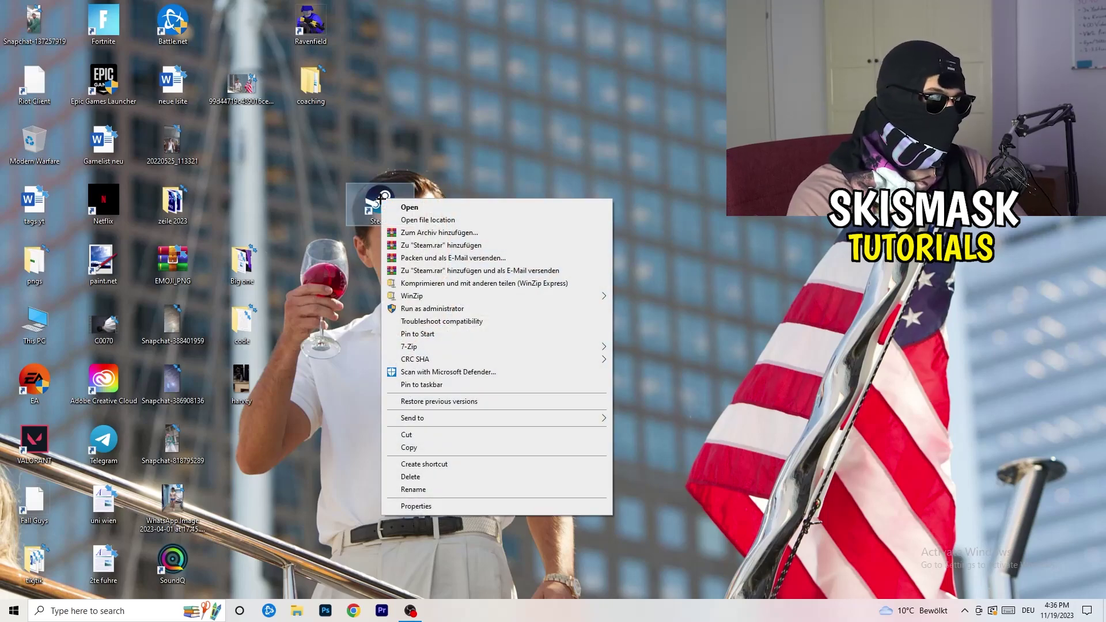
right_click(382, 199)
click(416, 506)
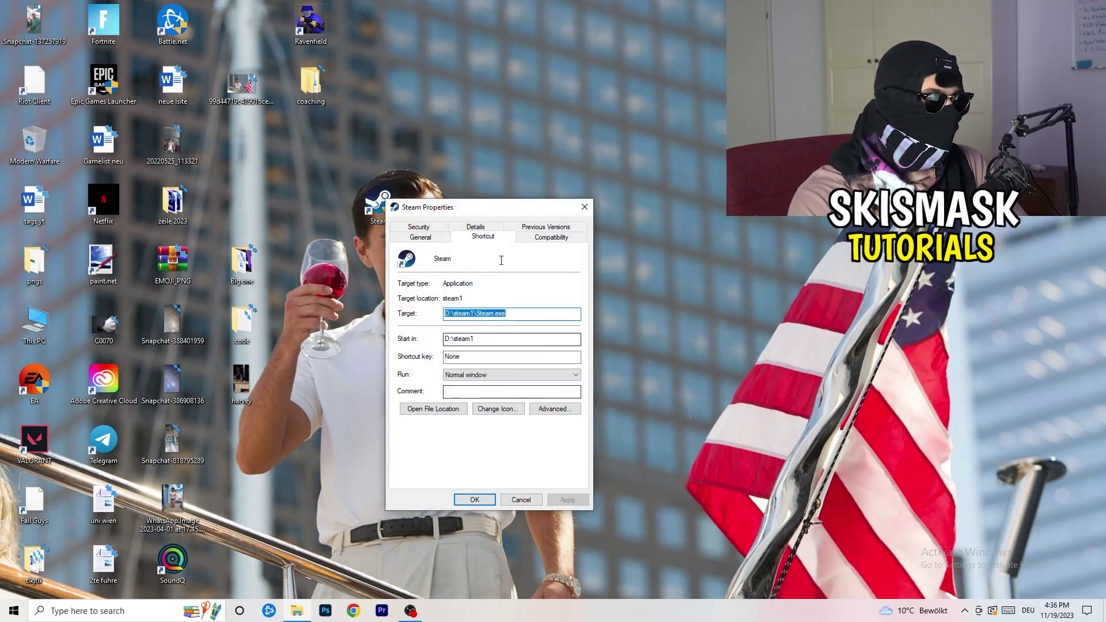
click(547, 234)
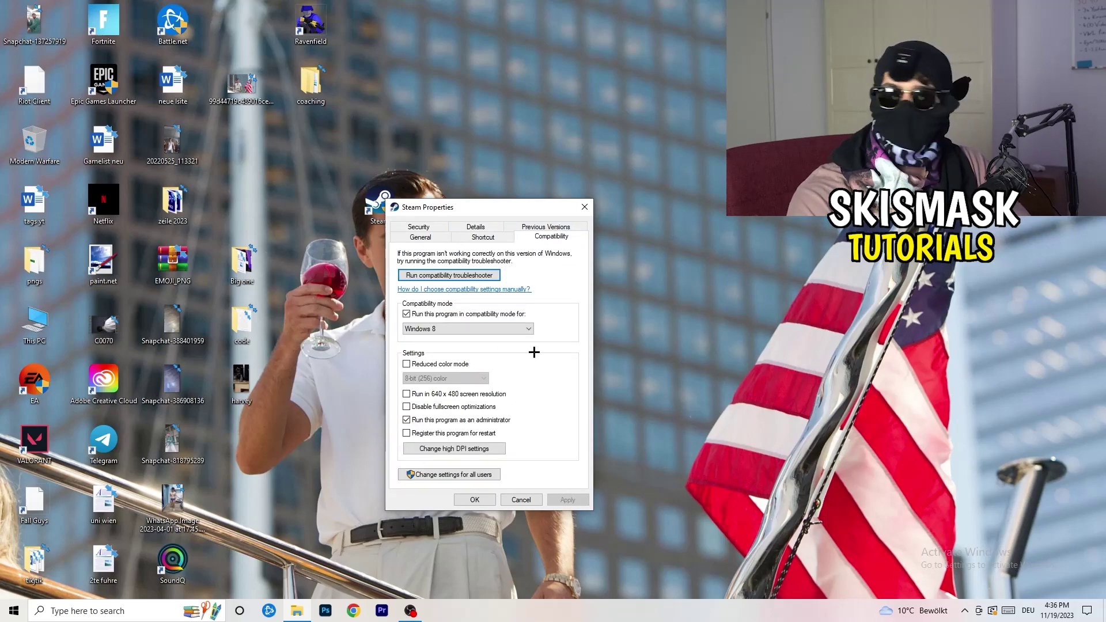
click(585, 207)
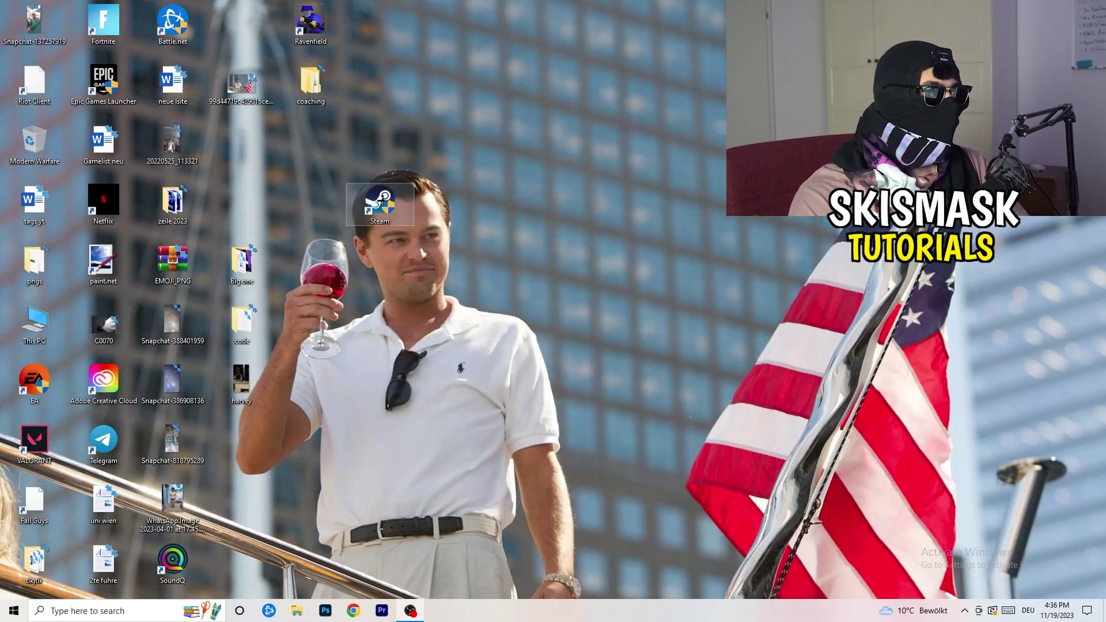
drag(242, 141, 242, 141)
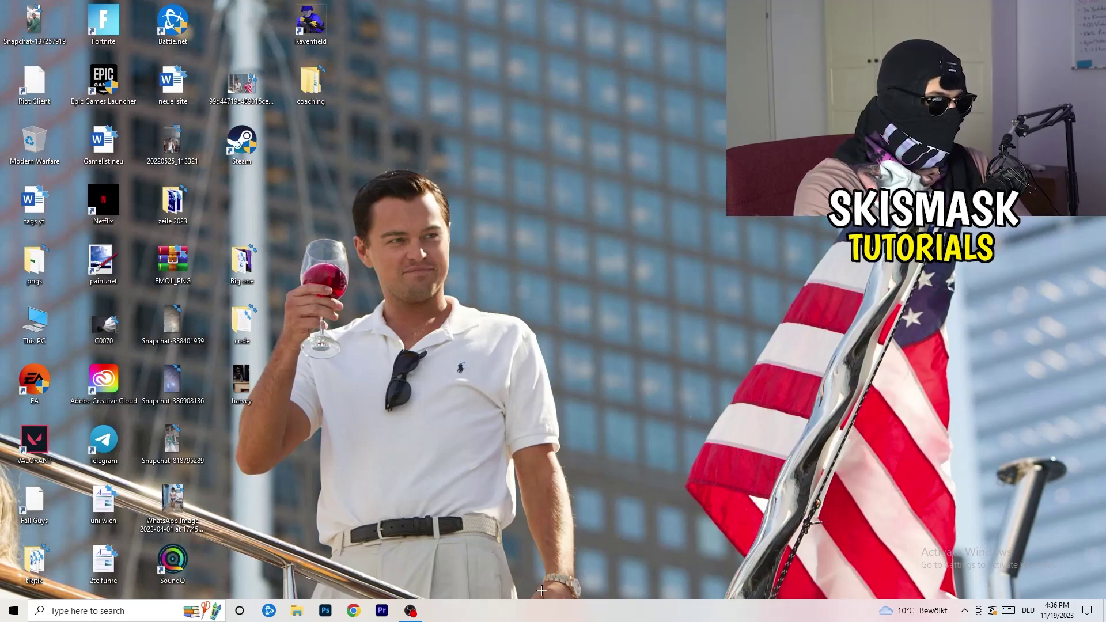
drag(547, 605, 634, 618)
Step: Launch Task Manager from the taskbar, maximize it, and show the Details process list
right_click(590, 613)
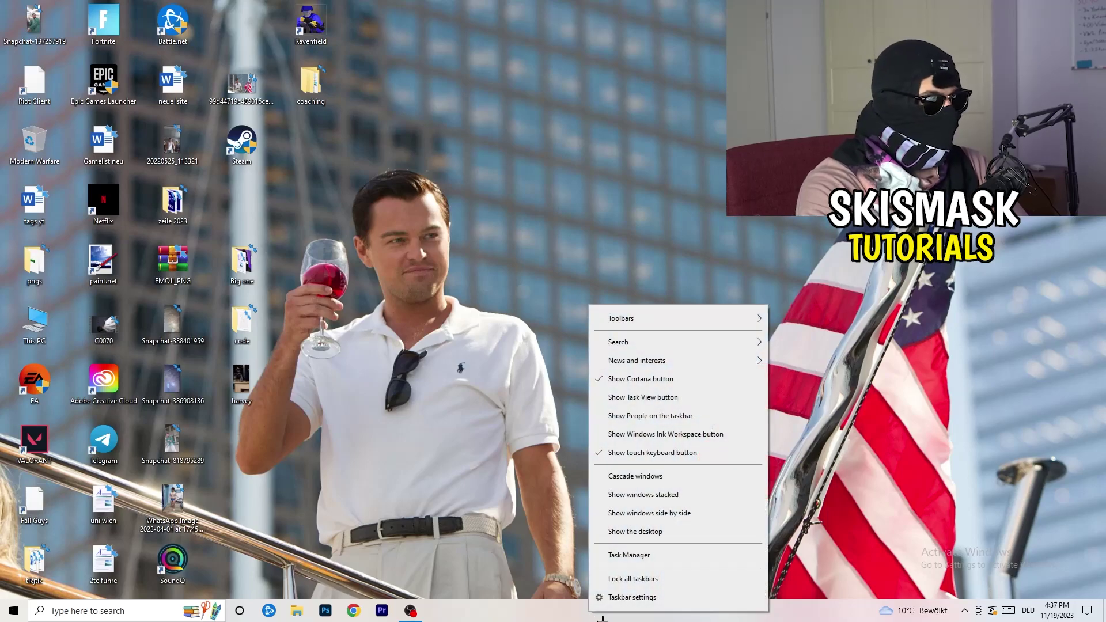
click(640, 555)
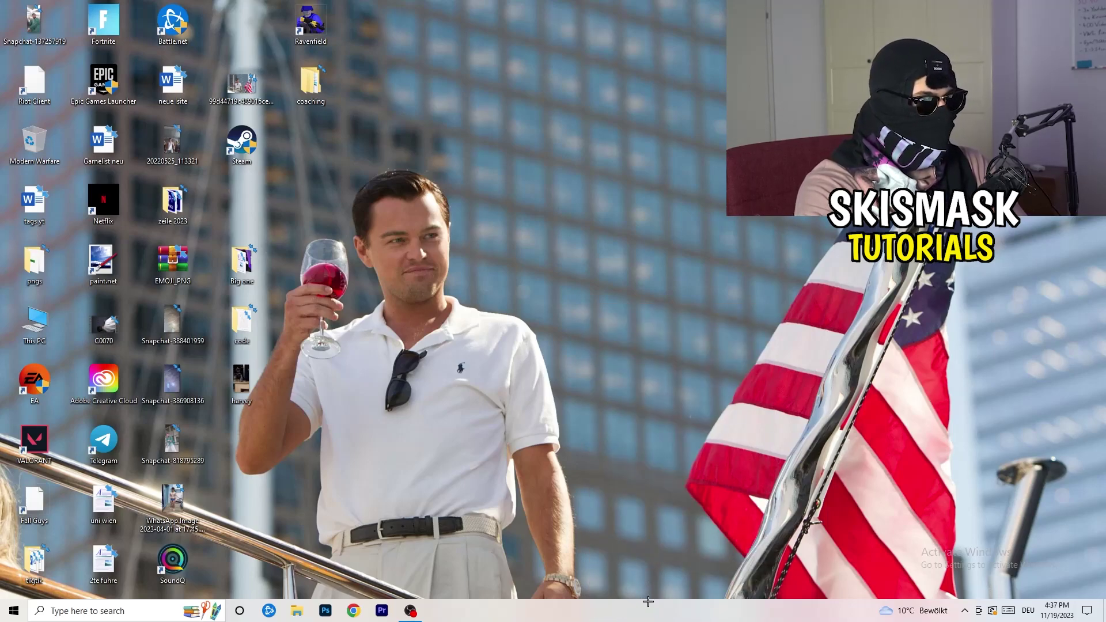
click(646, 22)
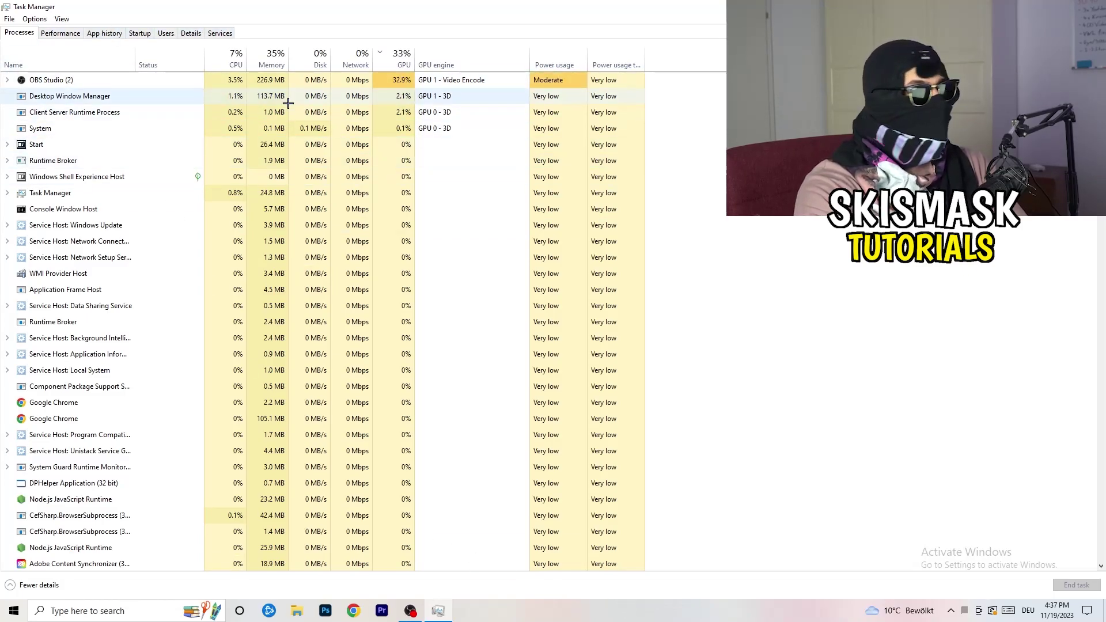
click(191, 33)
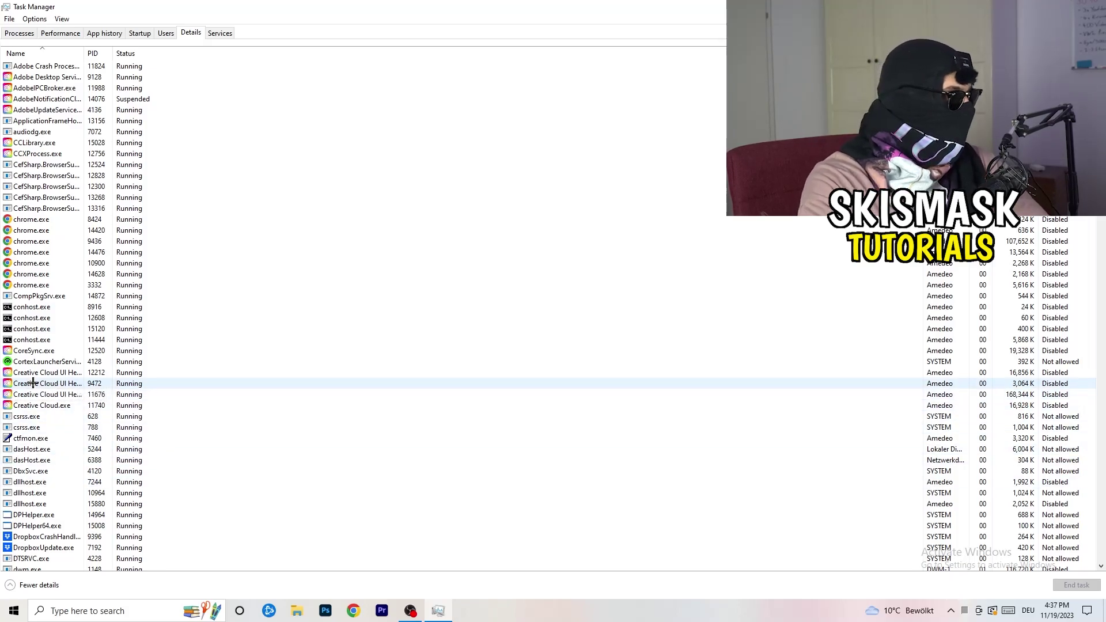
Step: Show the Set priority choices for Creative Cloud UI Helper, currently Normal
right_click(34, 383)
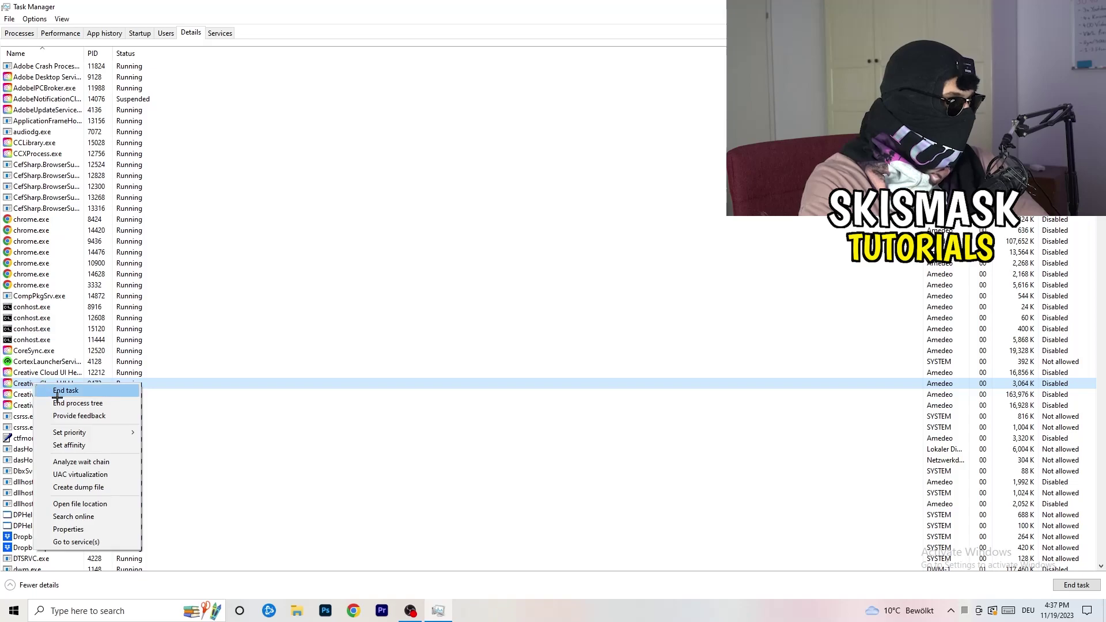
mouse_move(71, 438)
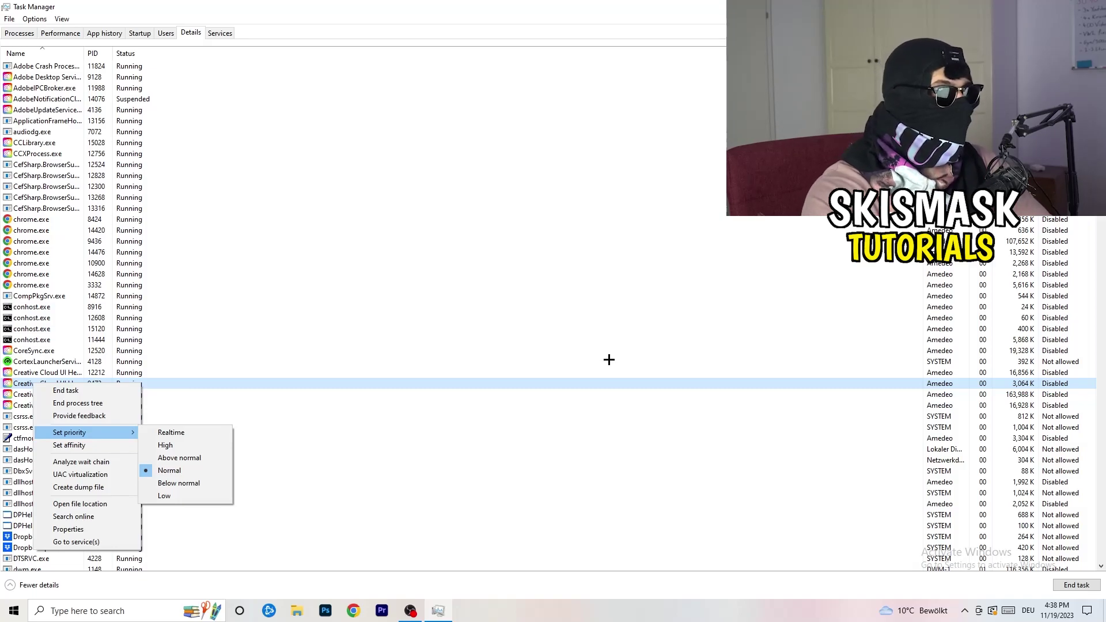
Step: Dismiss the Creative Cloud process menu with Esc
key(Escape)
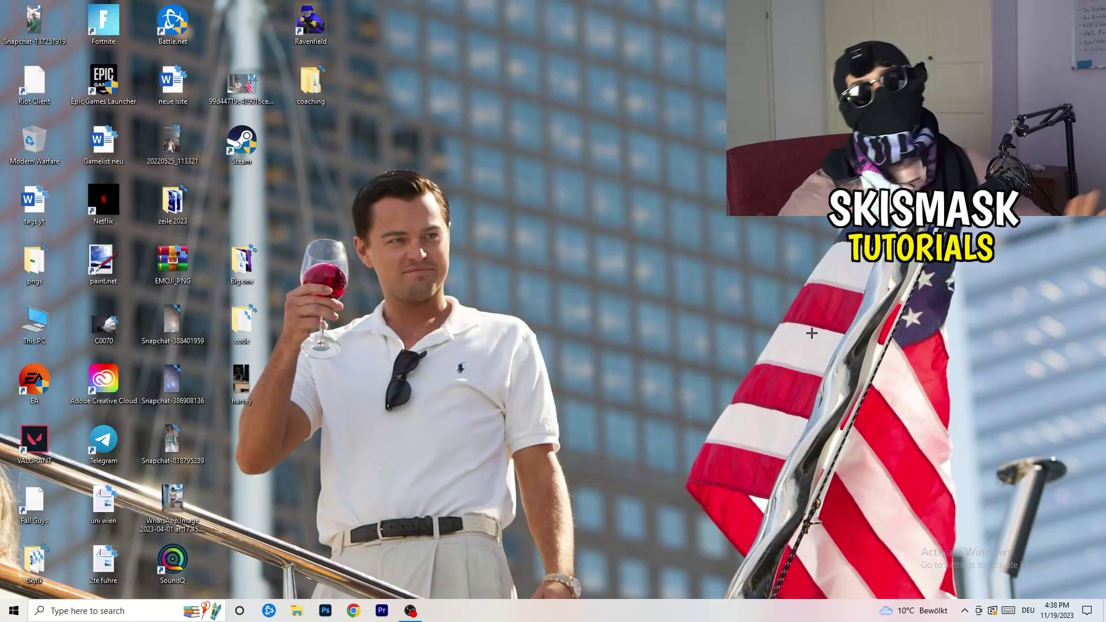